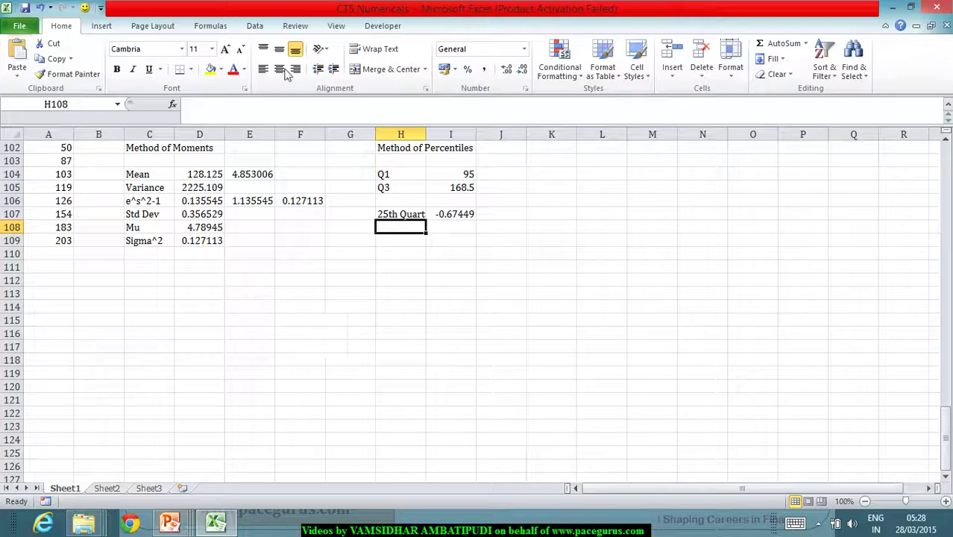
Switch to the PowerPoint slide show and handwrite the lower quartile expression e^(μ − 0.67449σ) beside the problem text
key(alt+Tab)
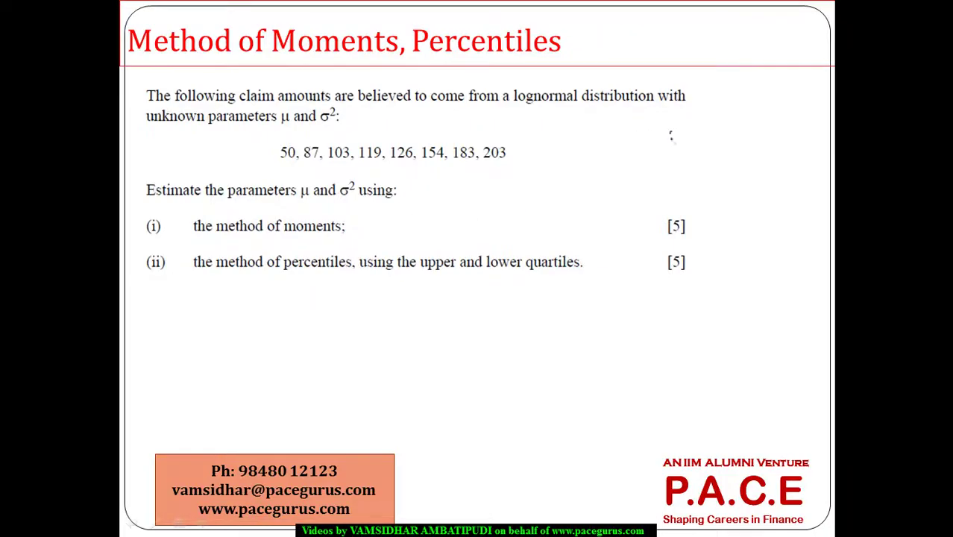
drag(671, 134, 668, 153)
mouse_move(714, 130)
mouse_down()
mouse_move(713, 140)
mouse_move(770, 143)
mouse_move(817, 126)
mouse_up()
key(alt+Tab)
key(alt+Tab)
click(783, 131)
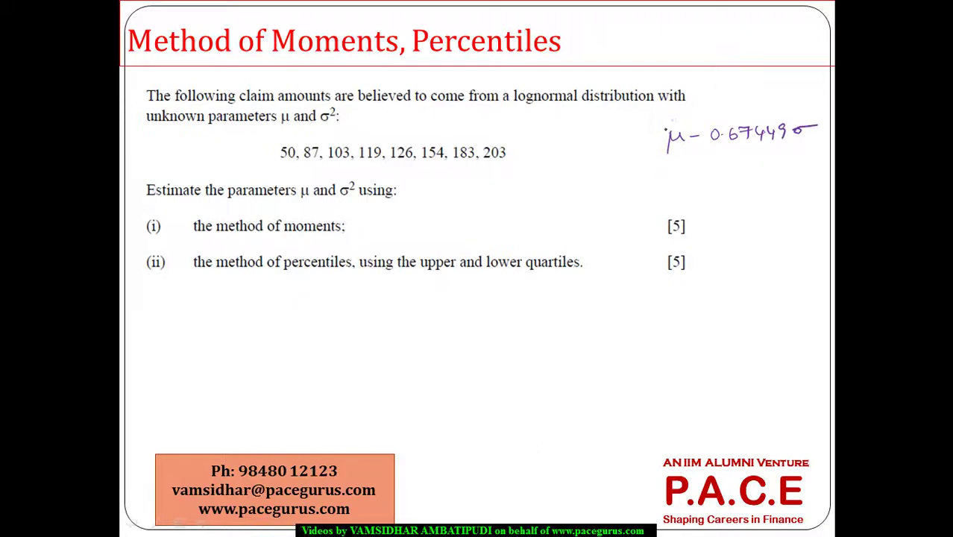
mouse_move(649, 166)
mouse_down()
mouse_move(656, 160)
mouse_move(659, 172)
mouse_up()
Switch back to the Excel workbook and label cell H108 "75th Quartile"
key(alt+Tab)
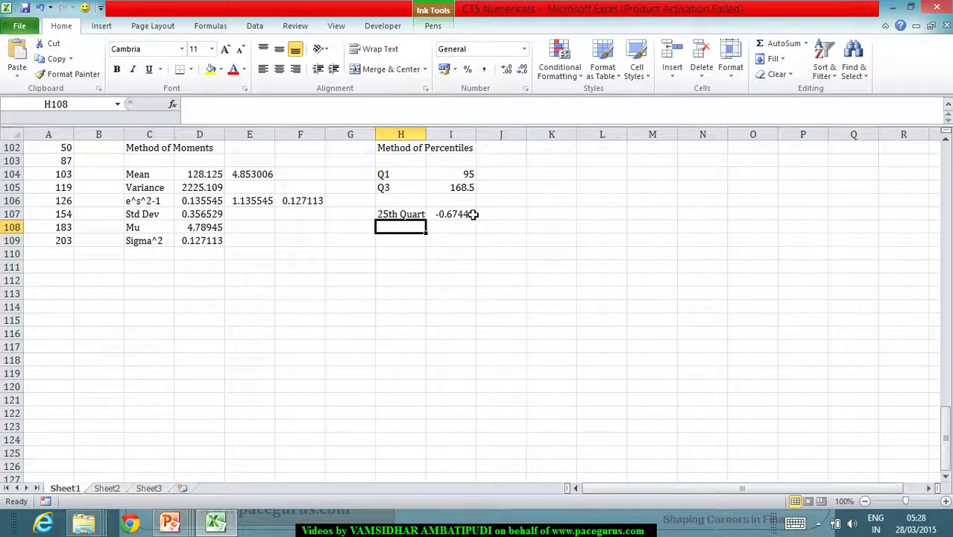
text(75th )
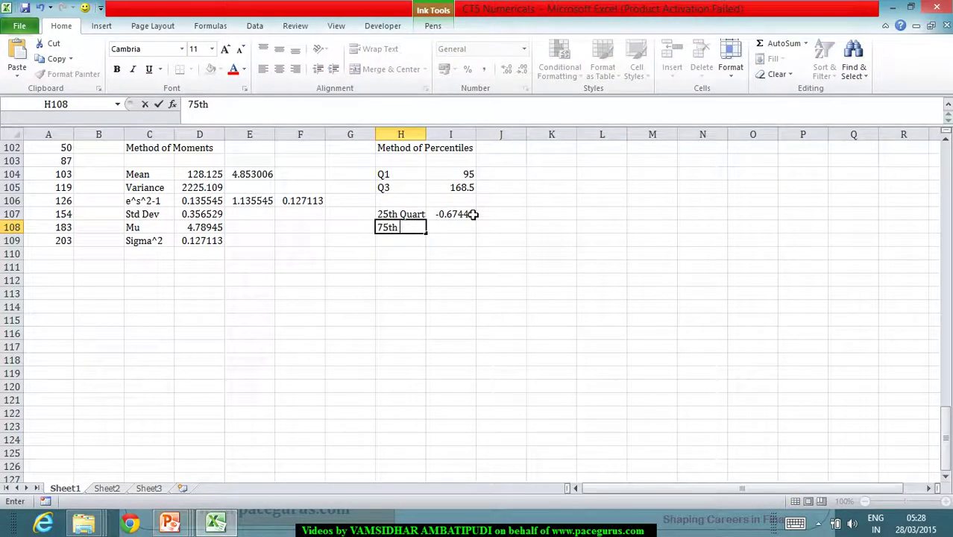
text(Quartile)
key(Tab)
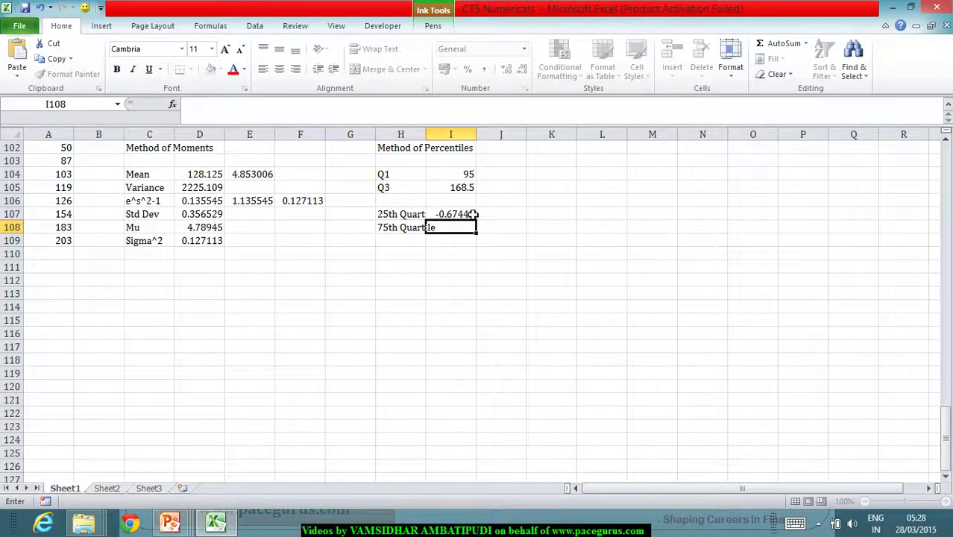
Calculate the standard normal 75th percentile in I108 with =NORM.S.INV(75%)
text(=)
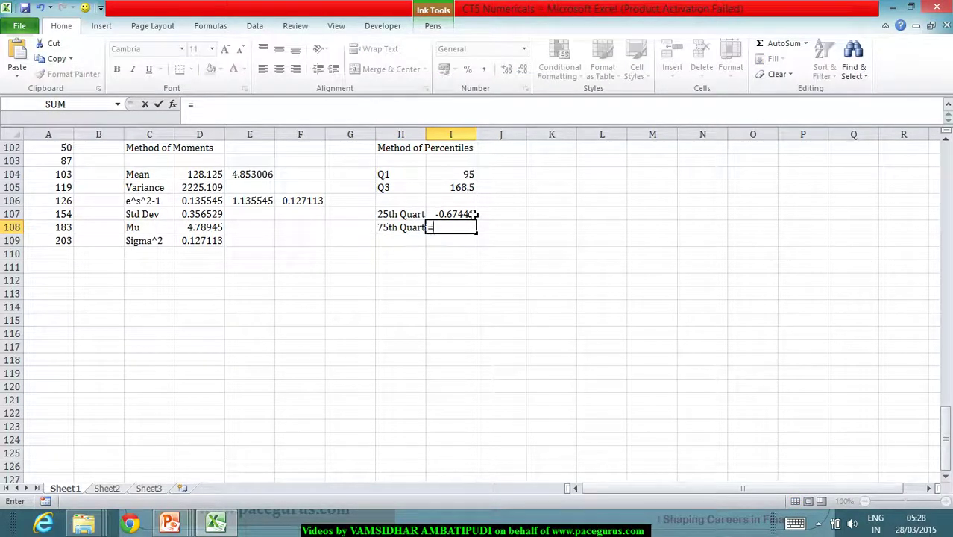
text(norm)
key(Down)
key(Down)
key(Down)
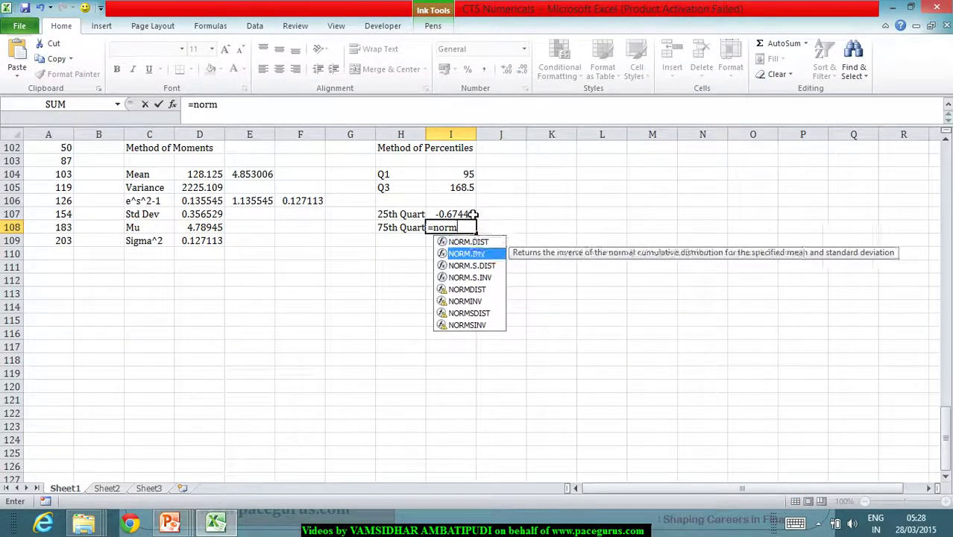
key(Tab)
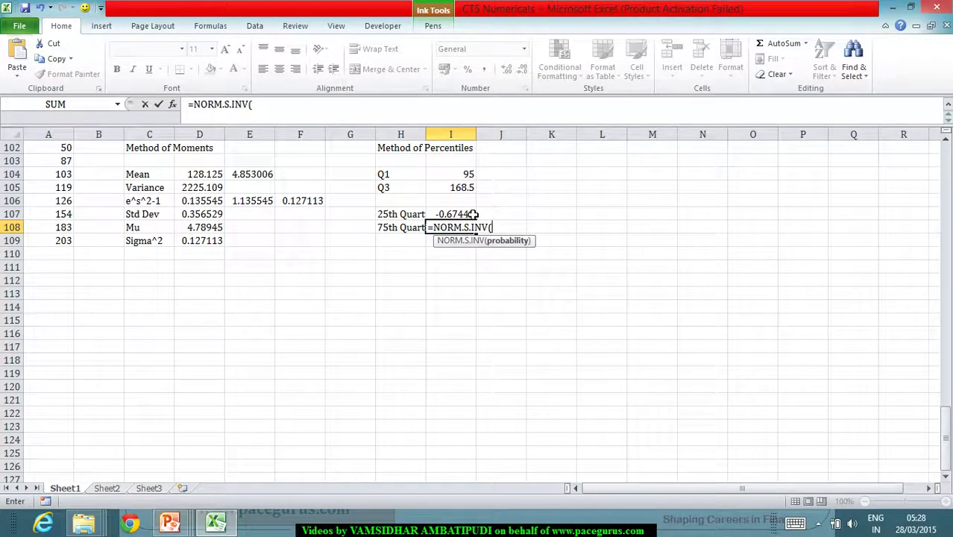
text(75%))
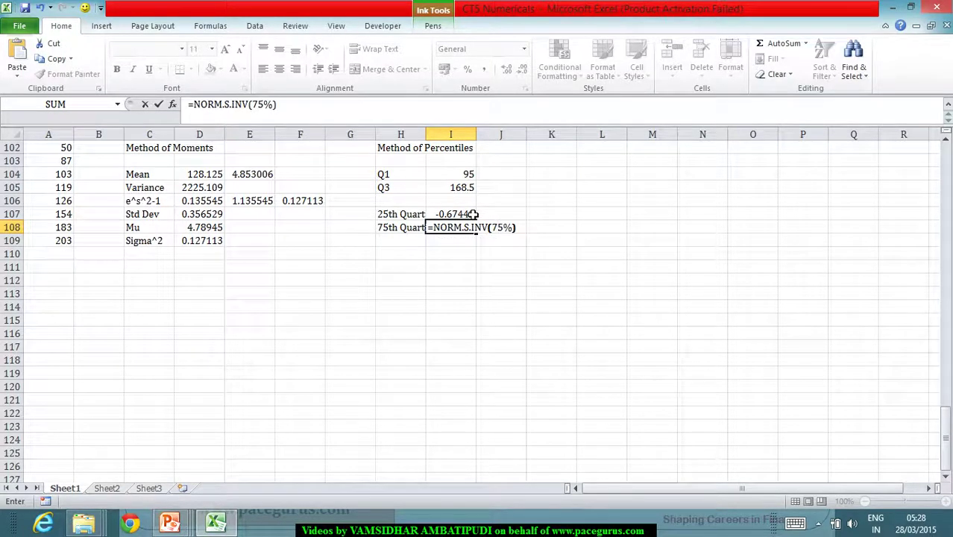
key(Return)
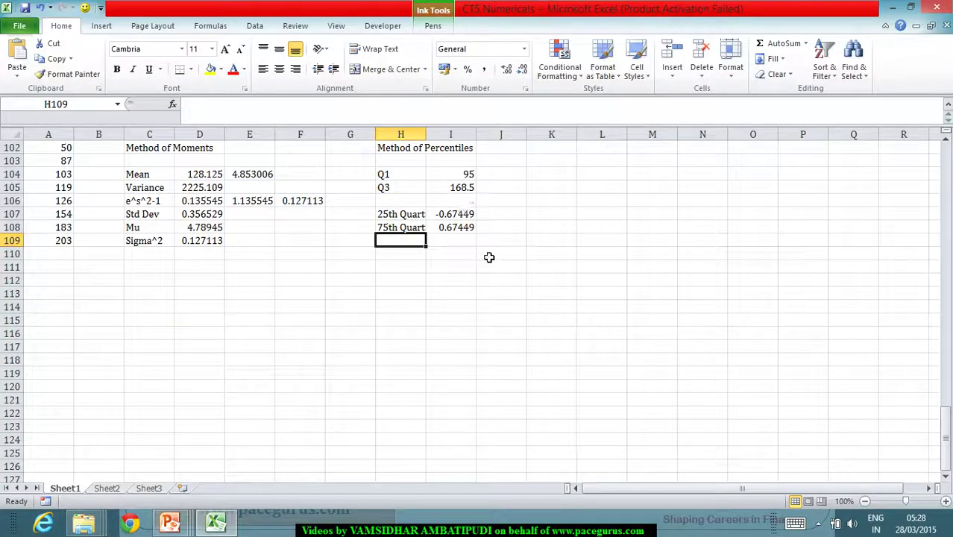
Switch to the PowerPoint slide show and handwrite e^(μ + 0.67449σ) below the lower quartile expression
key(alt+Tab)
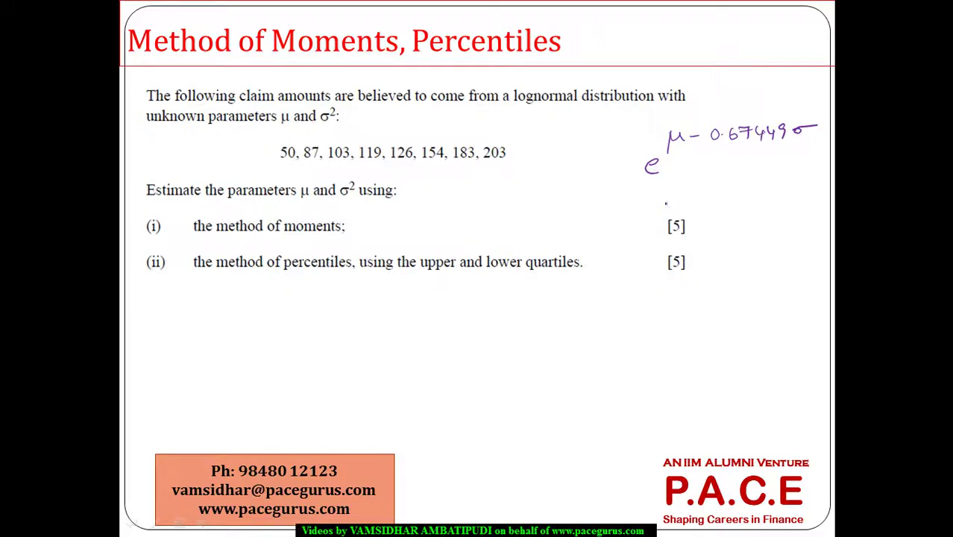
mouse_move(656, 203)
mouse_down()
mouse_move(671, 207)
mouse_move(690, 183)
mouse_move(801, 181)
mouse_move(825, 165)
mouse_up()
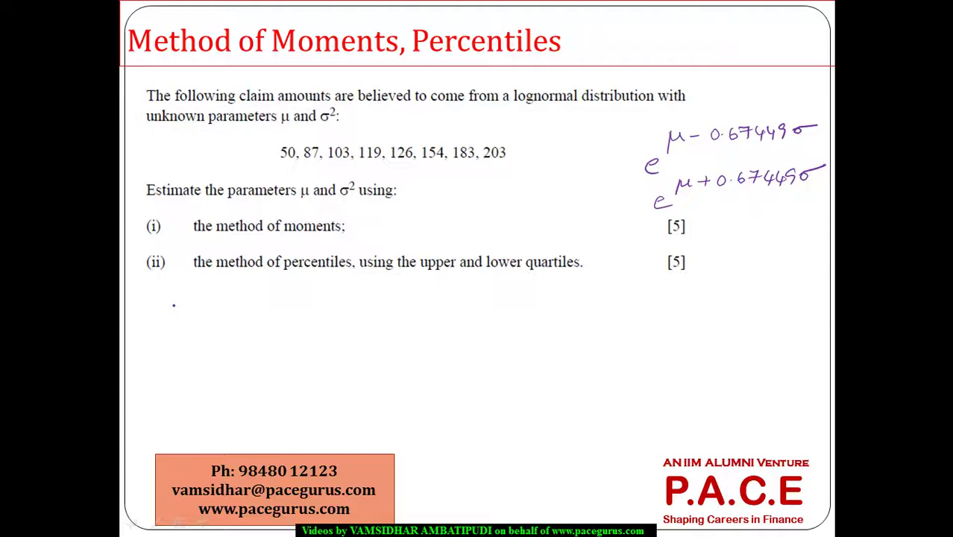
Switch back to the Excel workbook and compute the natural log of Q1 in J104 with =LN(I104)
key(alt+Tab)
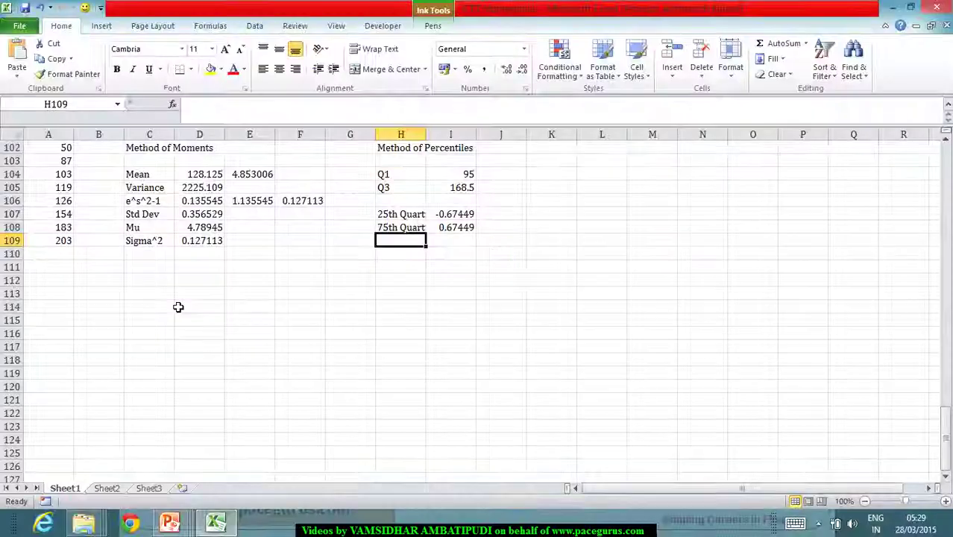
click(501, 179)
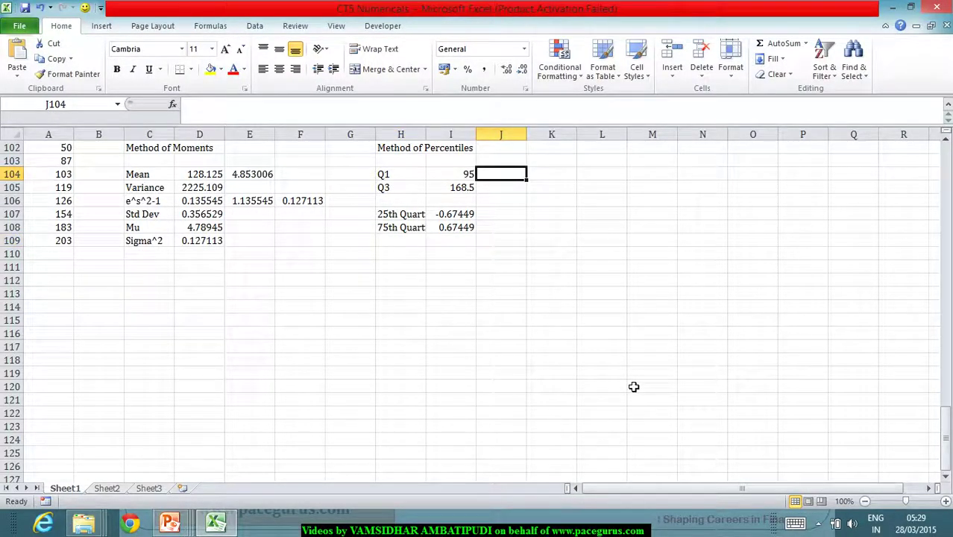
text(=ln)
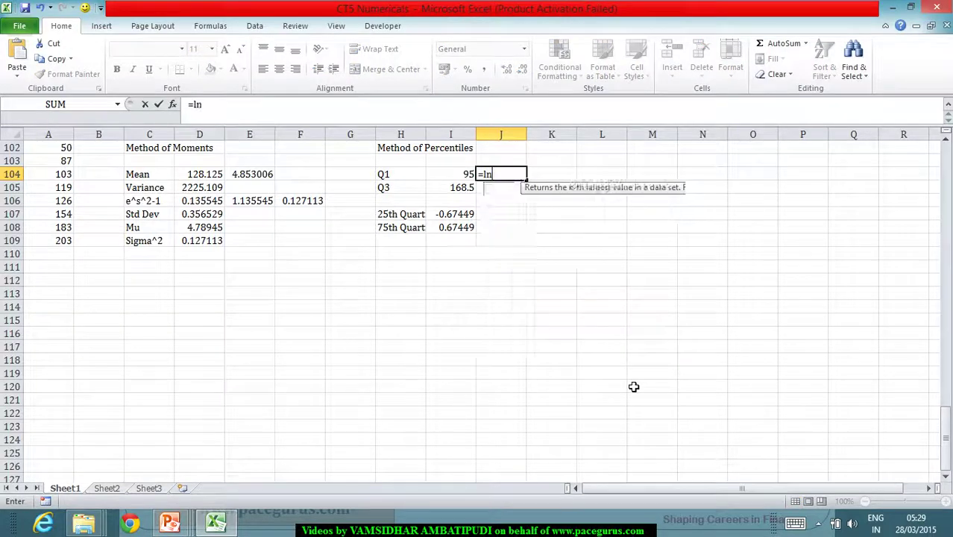
key(Tab)
key(Left)
text())
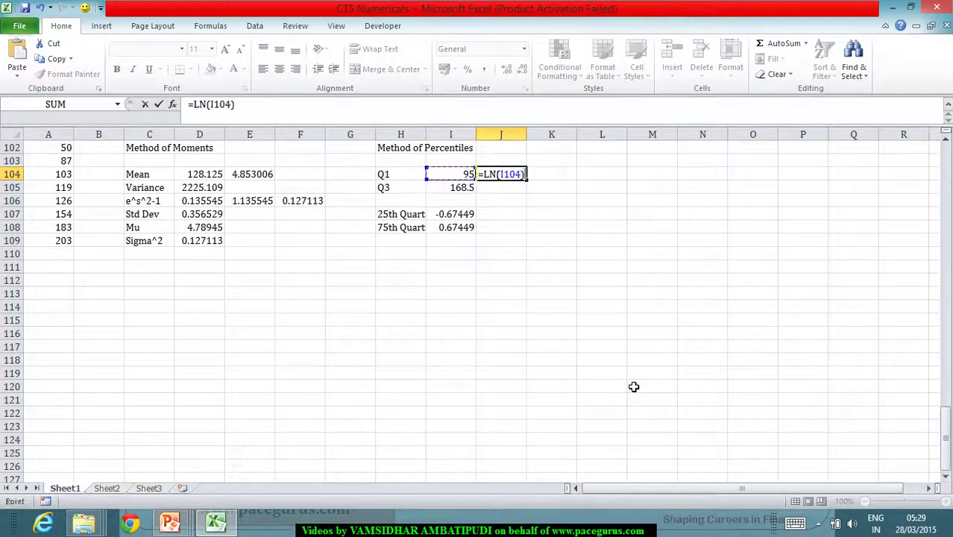
key(Return)
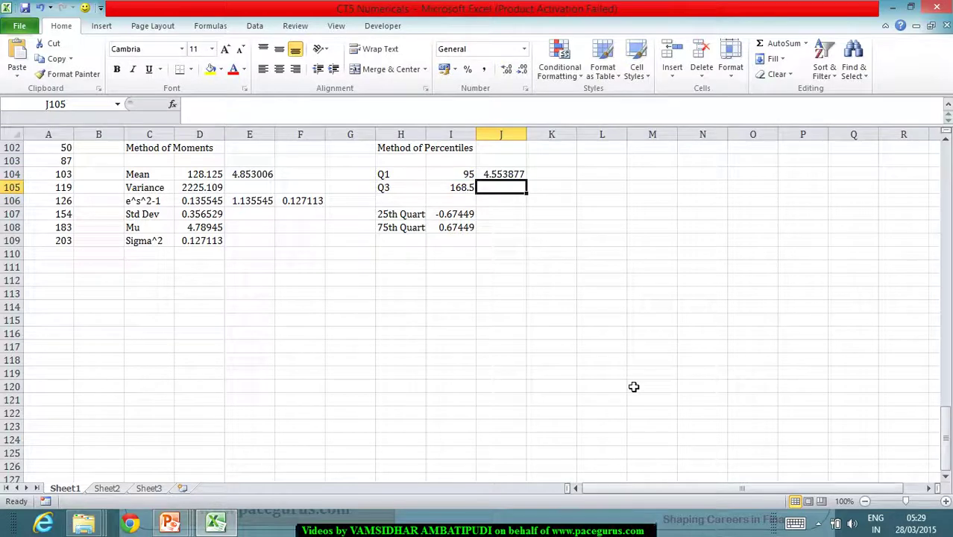
Compute the natural log of Q3 in J105 with the LN function applied to I105
text(=ln)
key(Tab)
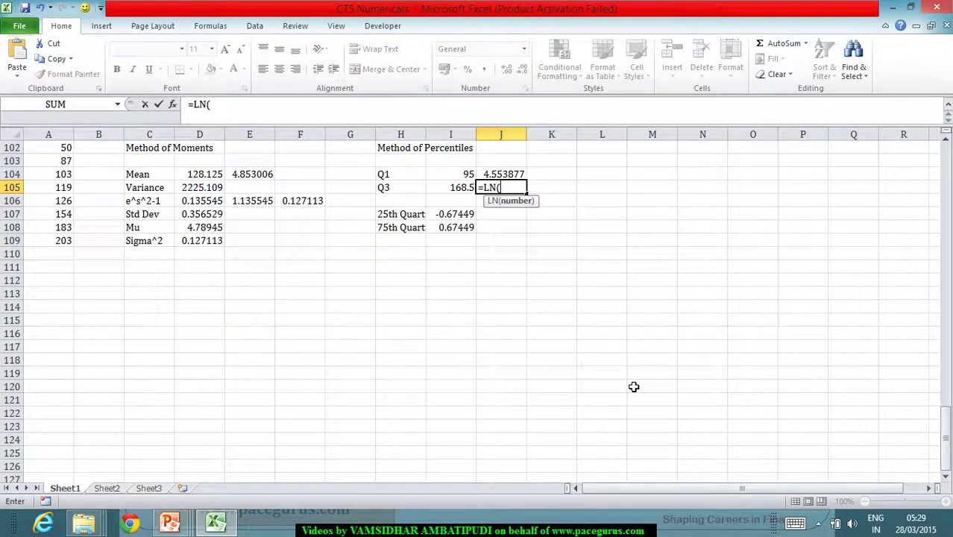
key(Left)
text())
key(Return)
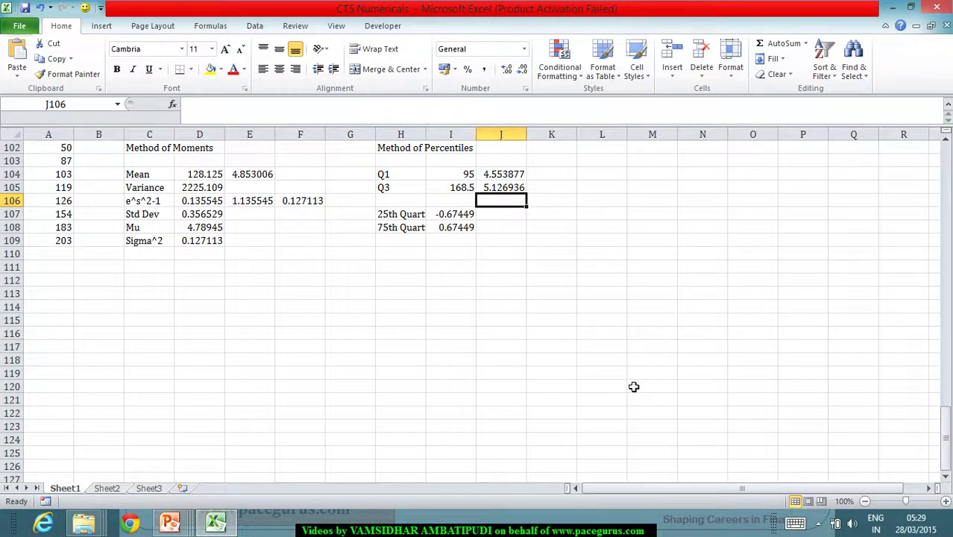
Switch to the PowerPoint slide show and handwrite μ − 0.67449σ = 4.553 below the questions, checking the value against the workbook
key(alt+Tab)
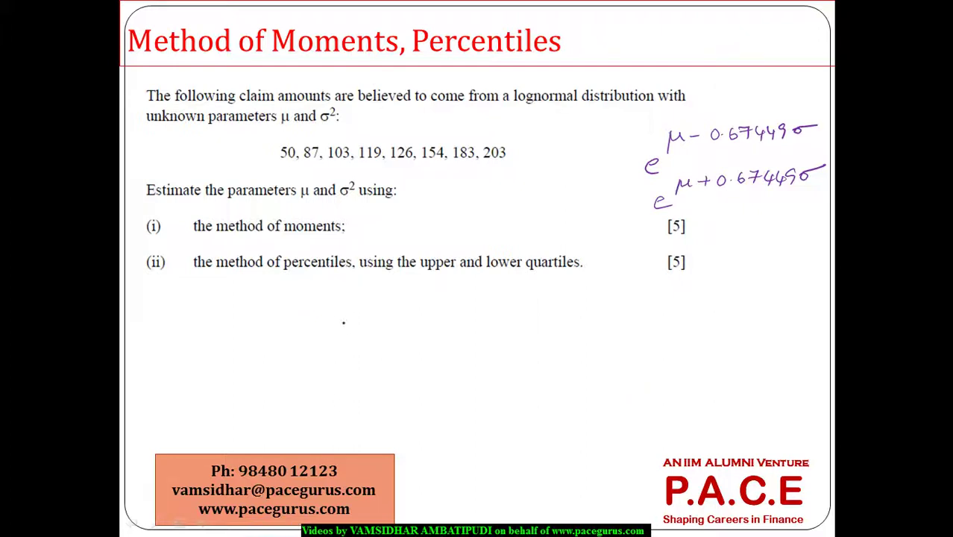
mouse_move(334, 309)
mouse_down()
mouse_move(328, 328)
mouse_move(346, 311)
mouse_move(406, 305)
mouse_up()
mouse_move(414, 296)
mouse_down()
mouse_move(420, 306)
mouse_move(495, 297)
mouse_up()
key(alt+Tab)
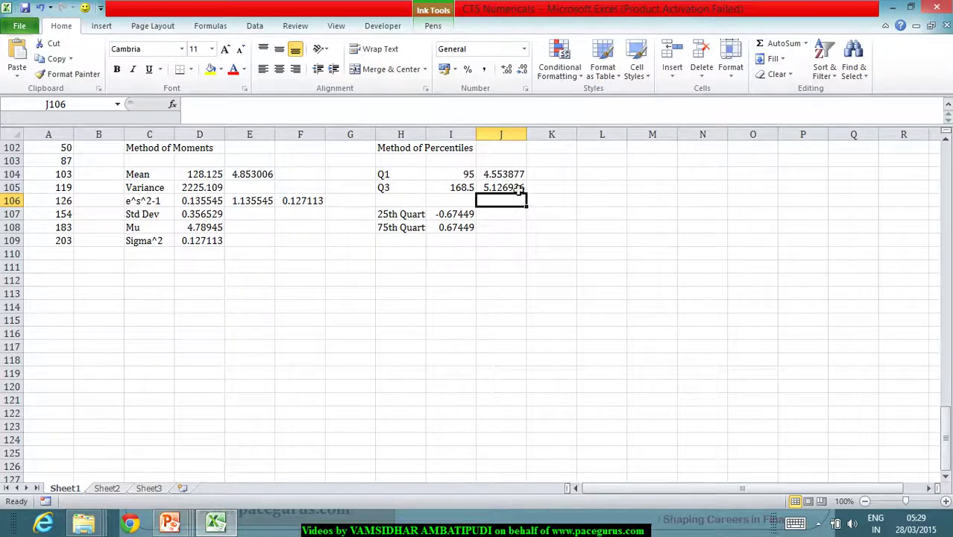
key(alt+Tab)
mouse_move(551, 291)
mouse_down()
mouse_move(543, 307)
mouse_move(573, 310)
mouse_move(583, 293)
mouse_move(587, 307)
mouse_move(604, 306)
mouse_up()
click(568, 304)
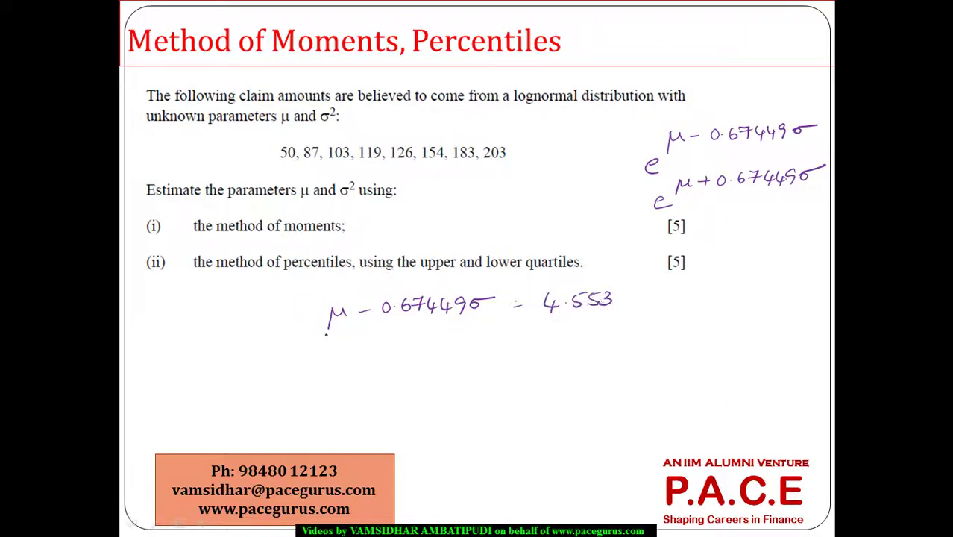
Handwrite μ + 0.67449σ = 5.126 beneath the first equation and underline the pair, checking the value against the workbook
mouse_move(340, 334)
mouse_down()
mouse_move(335, 358)
mouse_move(363, 338)
mouse_move(445, 342)
mouse_up()
click(403, 343)
mouse_move(446, 329)
mouse_down()
mouse_move(452, 343)
mouse_move(474, 341)
mouse_move(489, 326)
mouse_move(531, 329)
mouse_up()
click(527, 333)
mouse_move(520, 336)
mouse_down()
mouse_move(550, 340)
mouse_move(565, 322)
mouse_move(577, 337)
mouse_move(607, 330)
mouse_up()
key(alt+Tab)
key(alt+Tab)
click(571, 334)
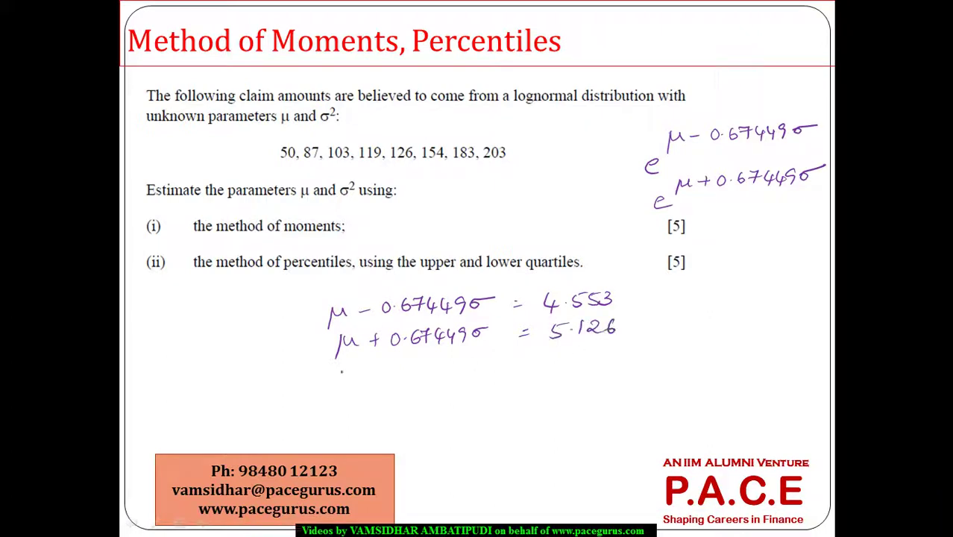
drag(319, 365, 624, 354)
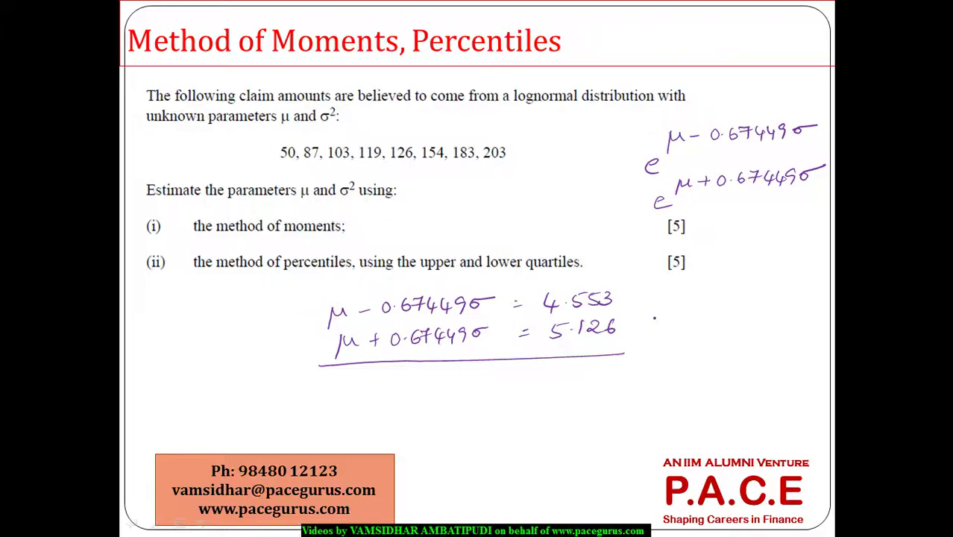
Switch to the Excel workbook, label H110 "Mu" and calculate it in I110 with =SUM(J104:J105)/2
key(alt+Tab)
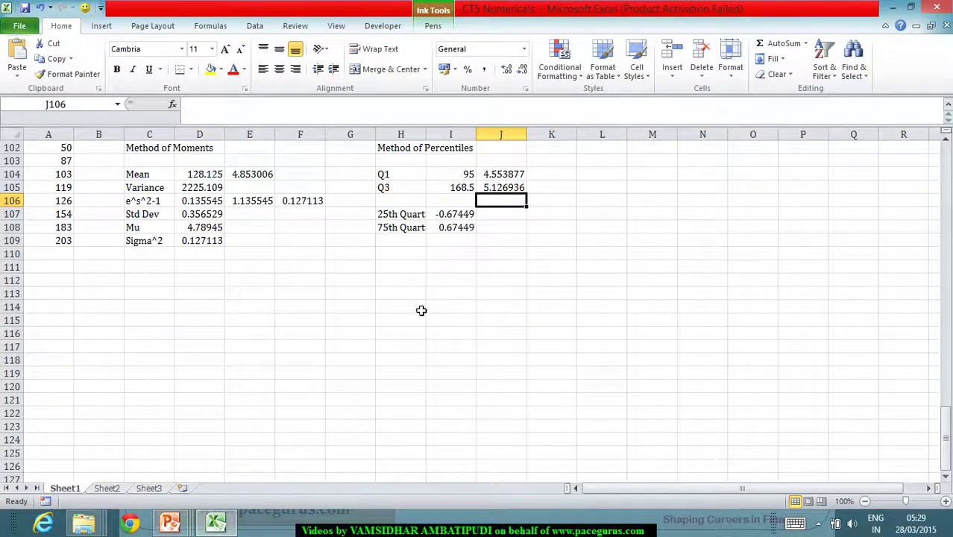
click(403, 256)
text(Mu)
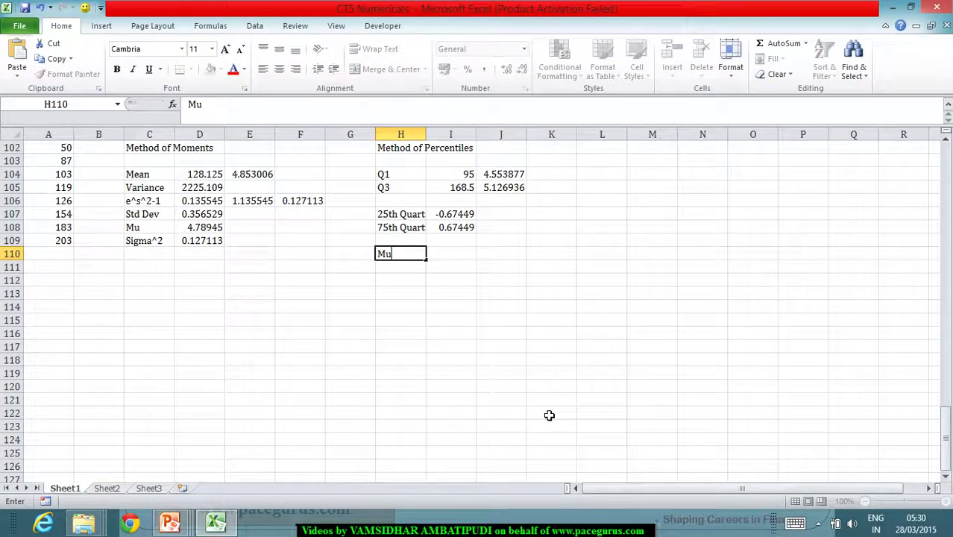
key(Tab)
text(=SUM()
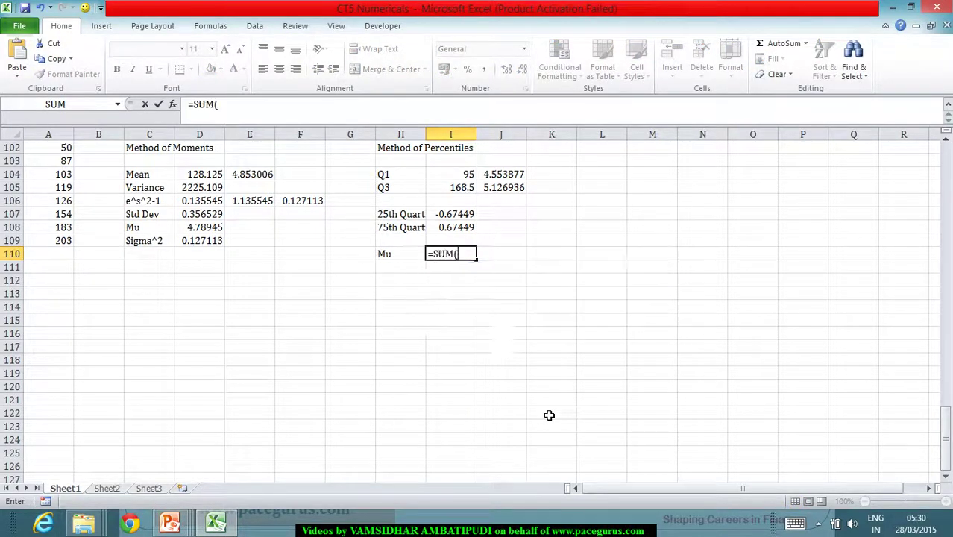
drag(515, 171, 511, 187)
text()/2)
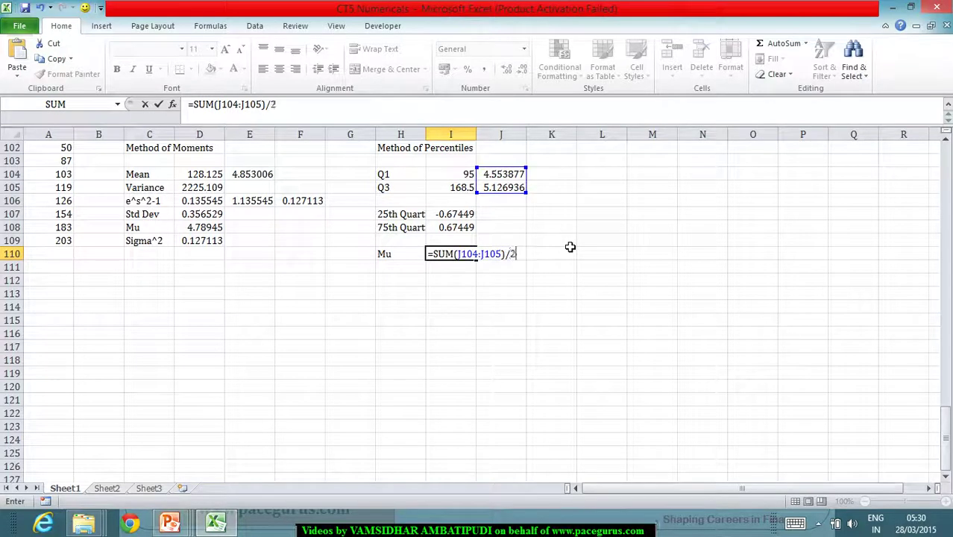
key(shift+Tab)
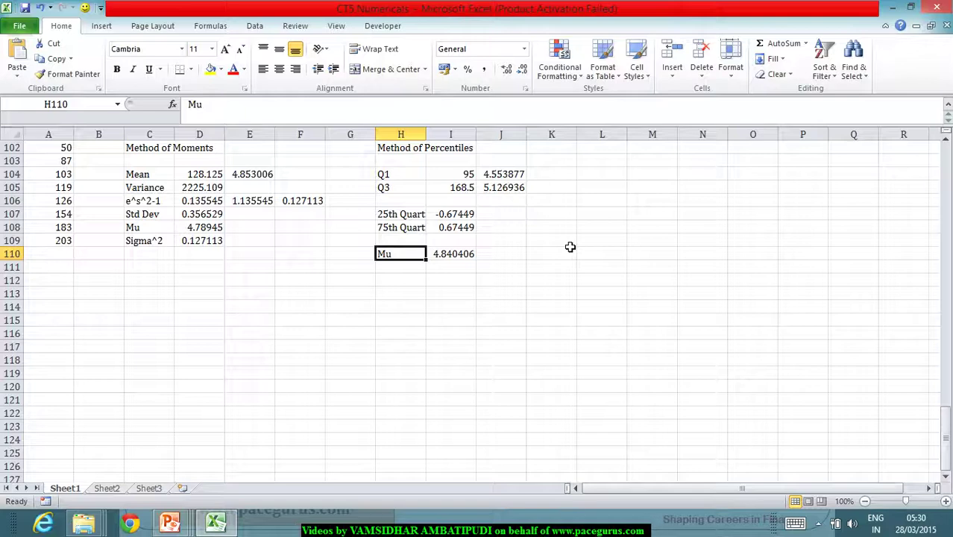
Glance at the equations in the PowerPoint slide show, and label H111 "Sigma" in the Excel workbook
key(alt+Tab)
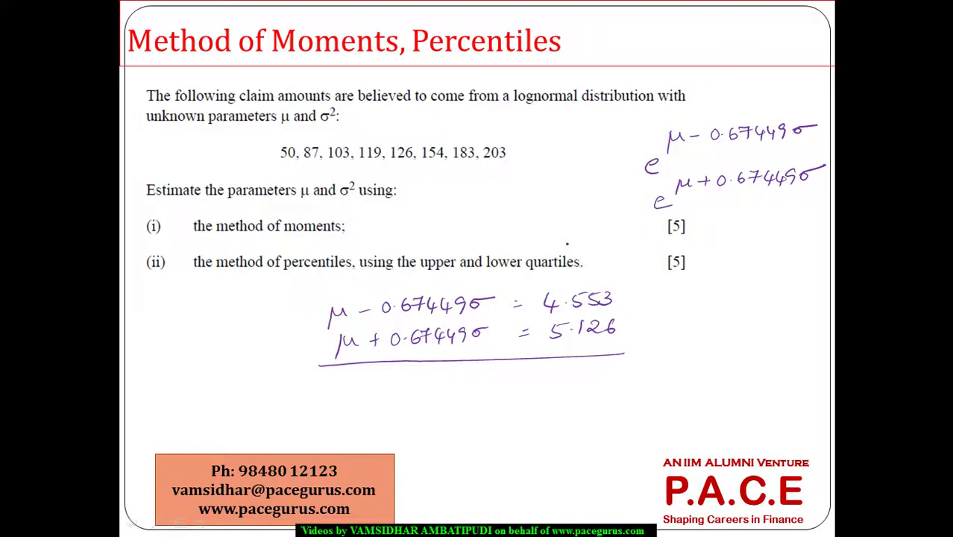
key(alt+Tab)
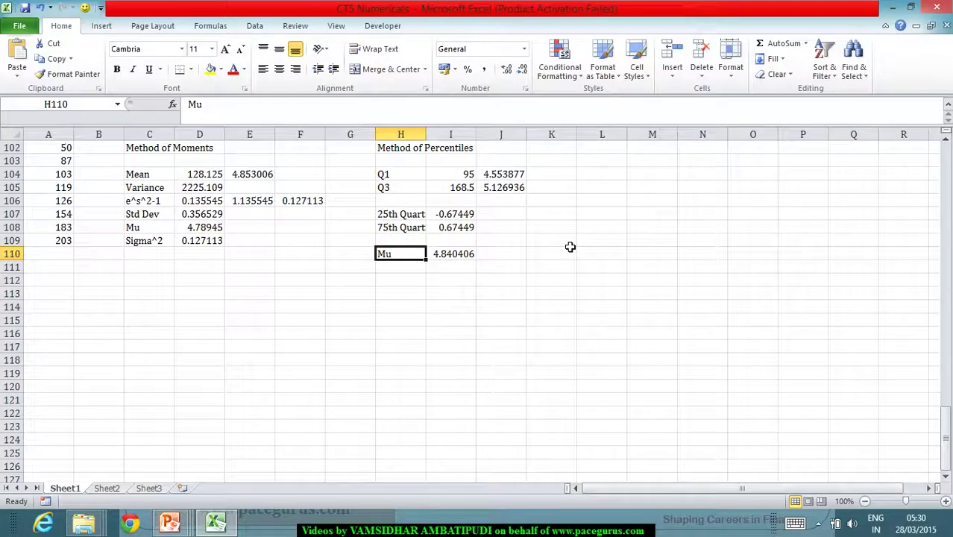
key(Down)
text(Sigma)
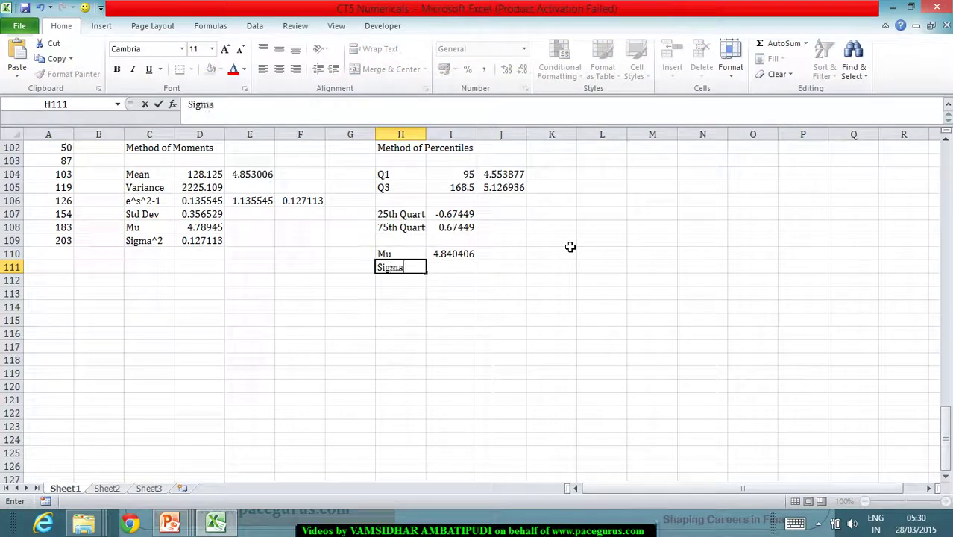
key(Tab)
Check the equations in the PowerPoint slide show, and calculate sigma in I111 of the Excel workbook with =(J105-I110)/I108
key(alt+Tab)
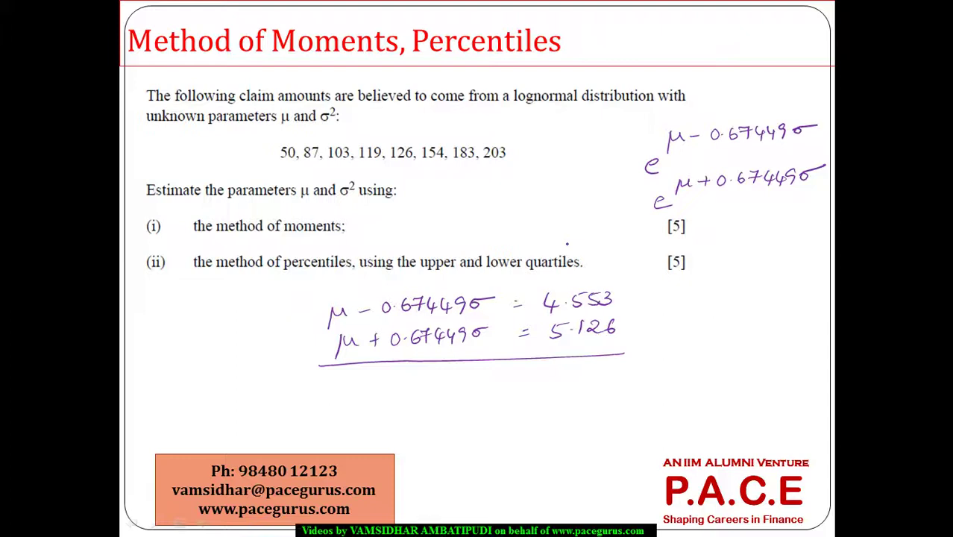
key(alt+Tab)
text(=)
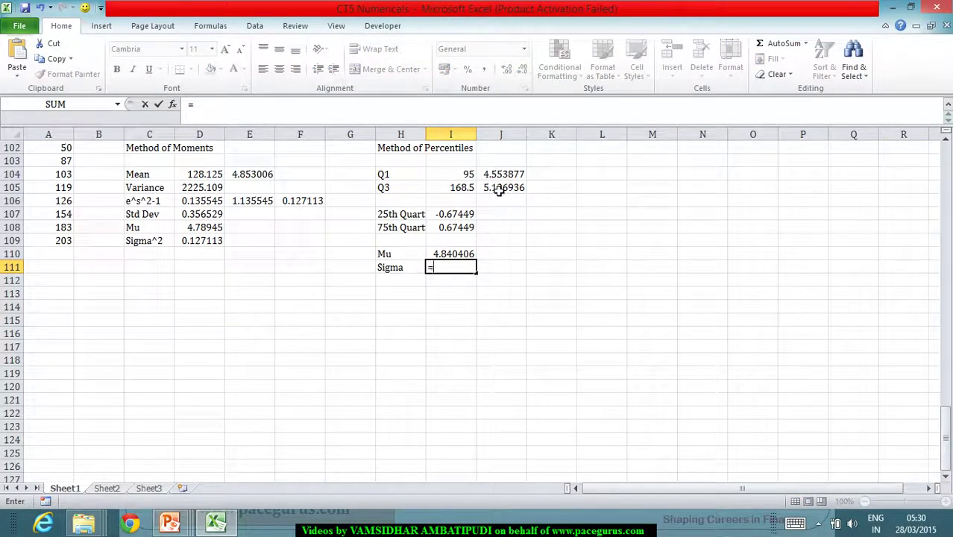
text(()
click(499, 190)
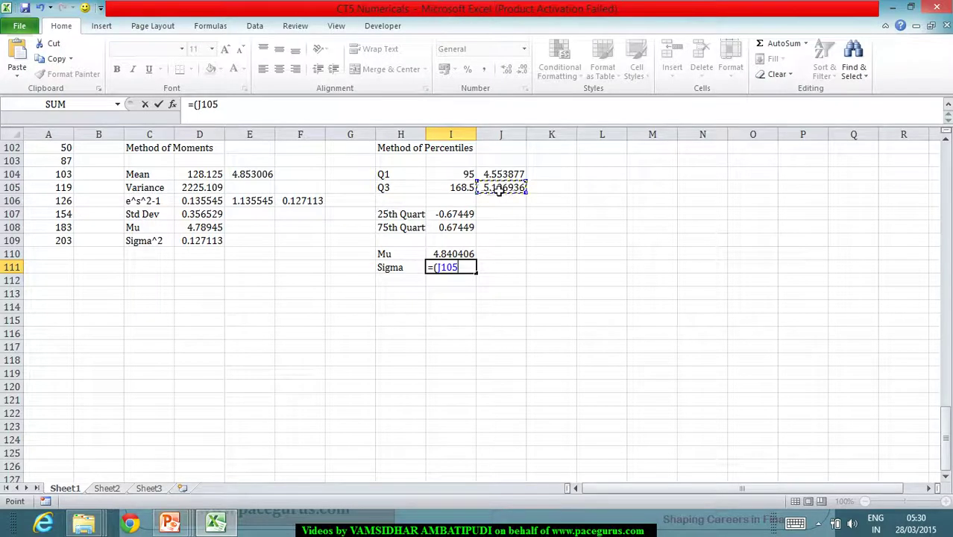
text(-)
click(466, 256)
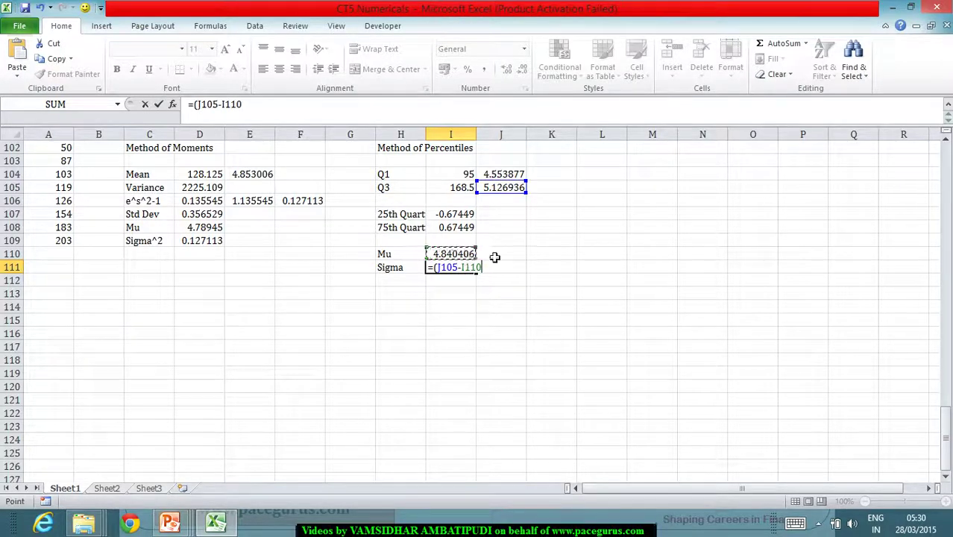
text()/)
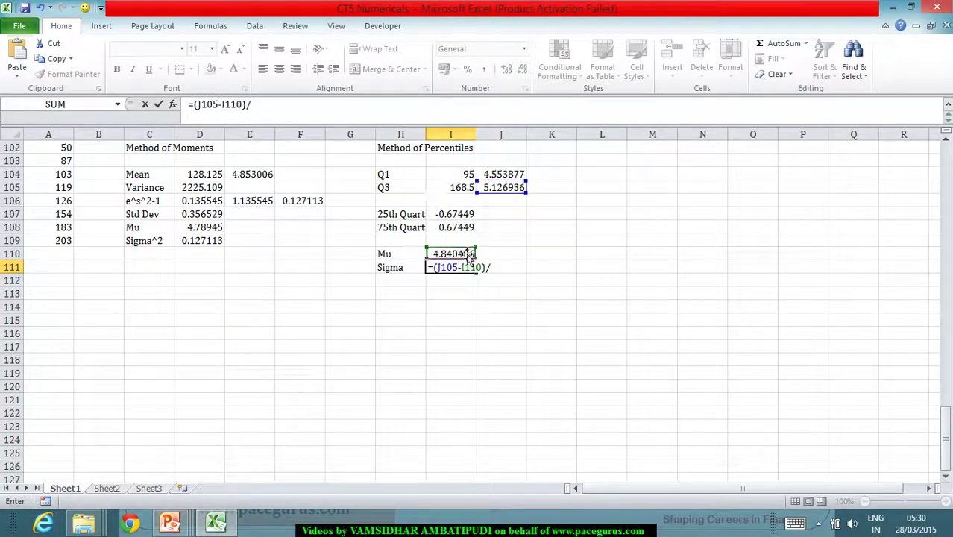
click(467, 228)
key(Return)
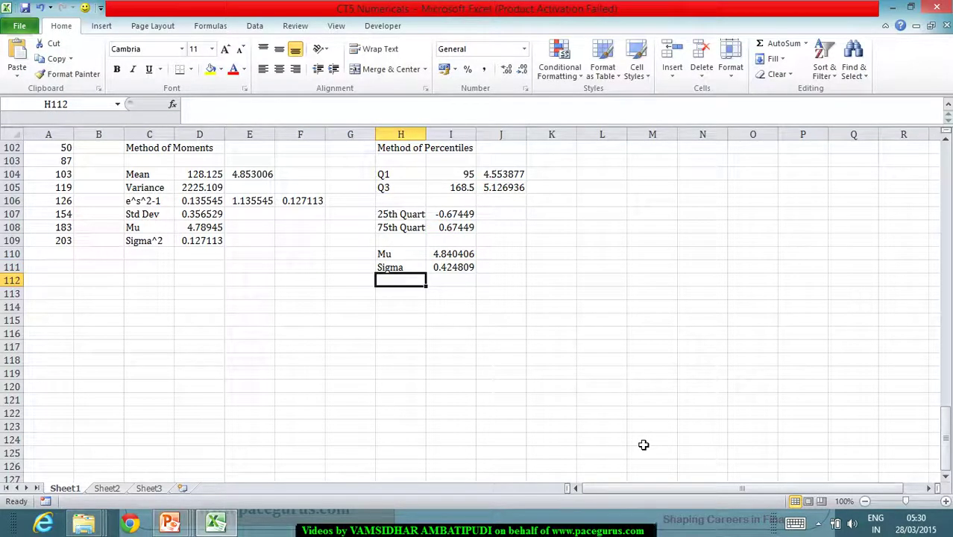
Calculate sigma squared in J111 with =I111^2 and switch back to the PowerPoint slide show
click(501, 270)
text(=)
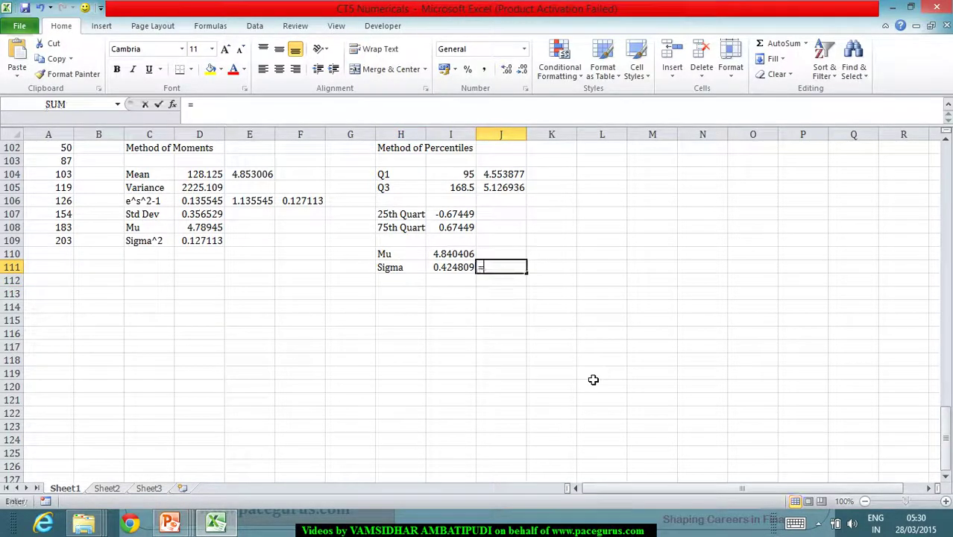
click(460, 269)
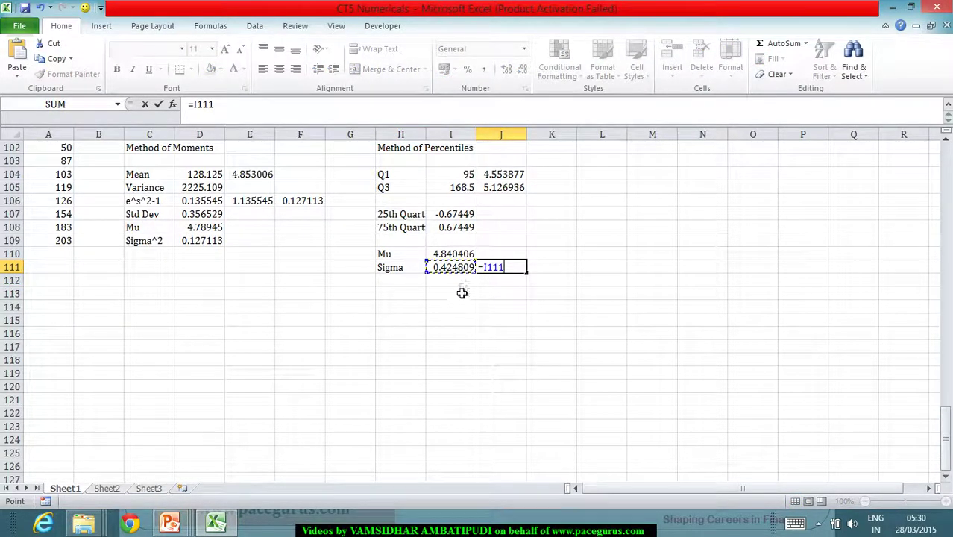
text(^2)
key(Return)
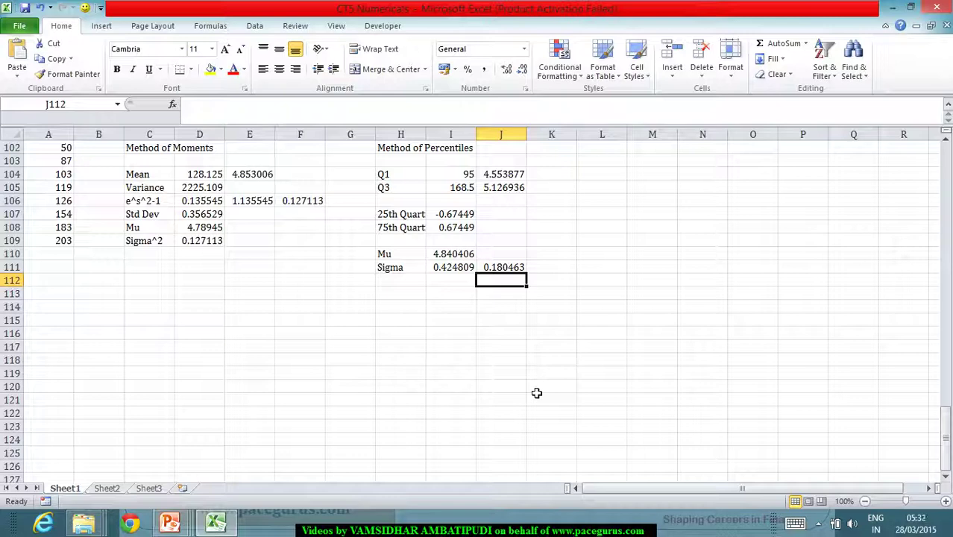
key(alt+Tab)
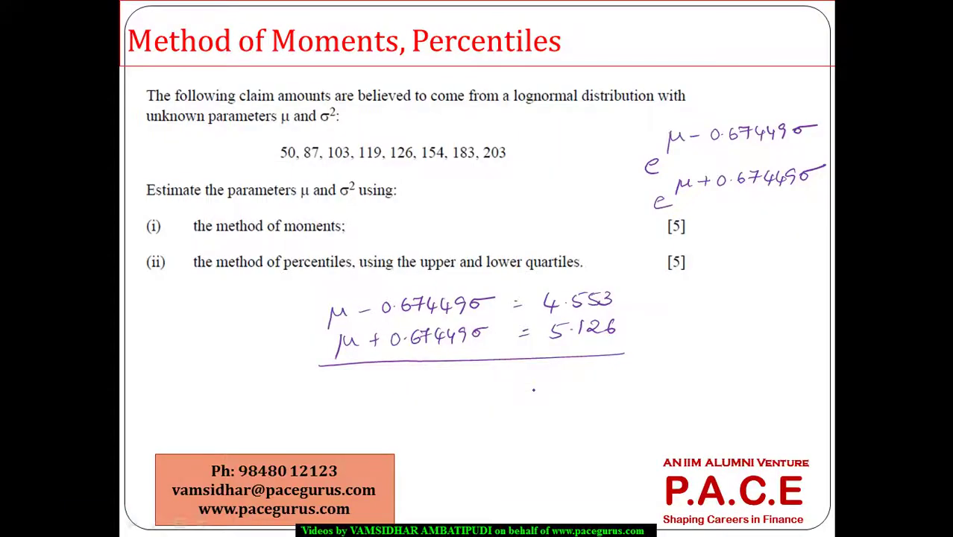